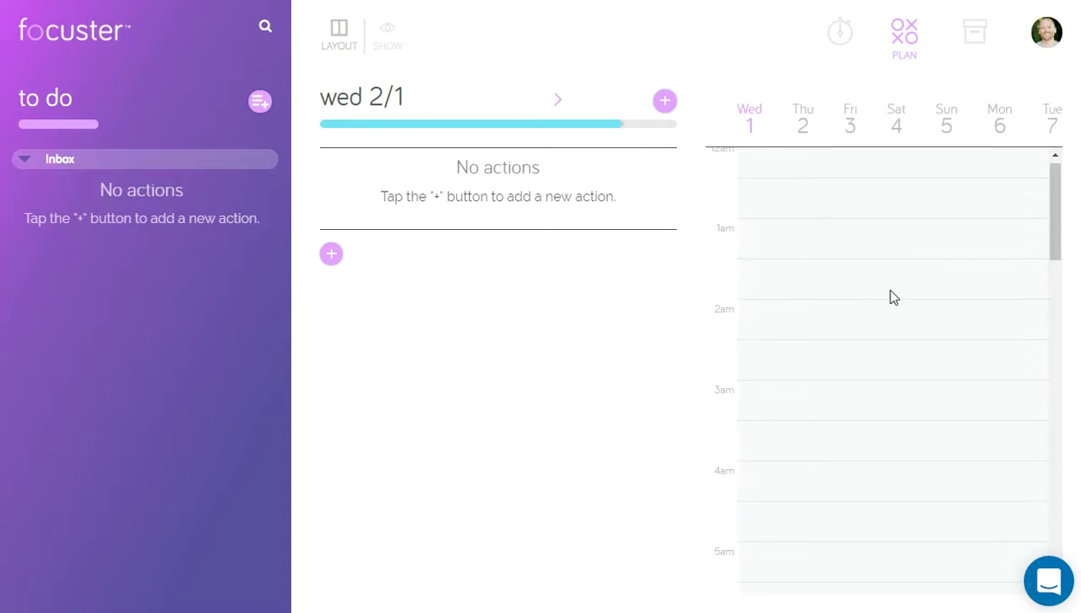
Look through the calendar events scheduled for Wednesday 2/1
scroll(886, 282, down, 2)
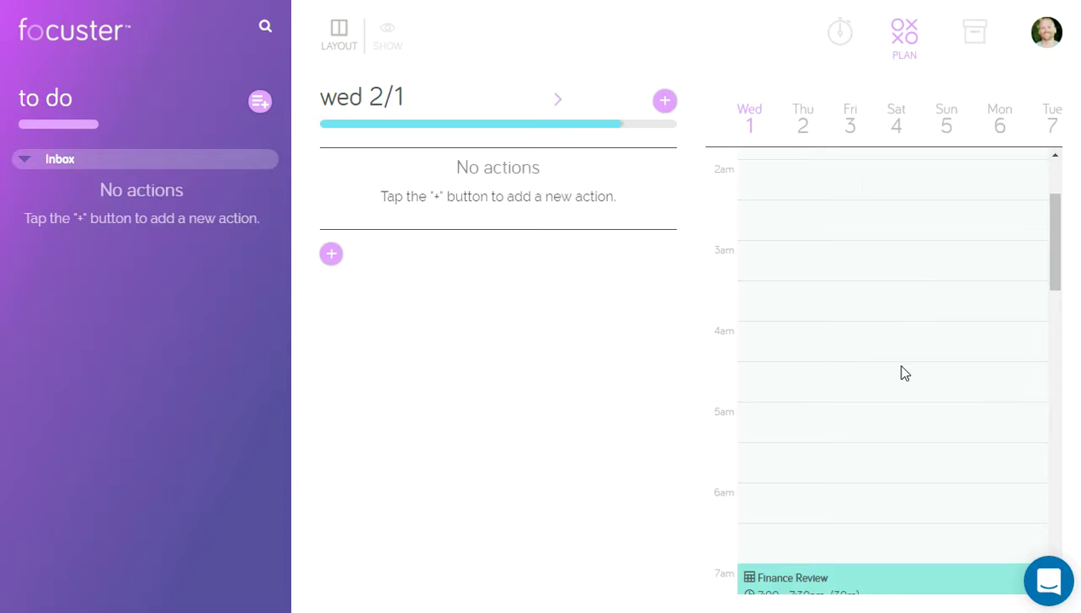
scroll(878, 351, down, 1)
scroll(875, 349, down, 10)
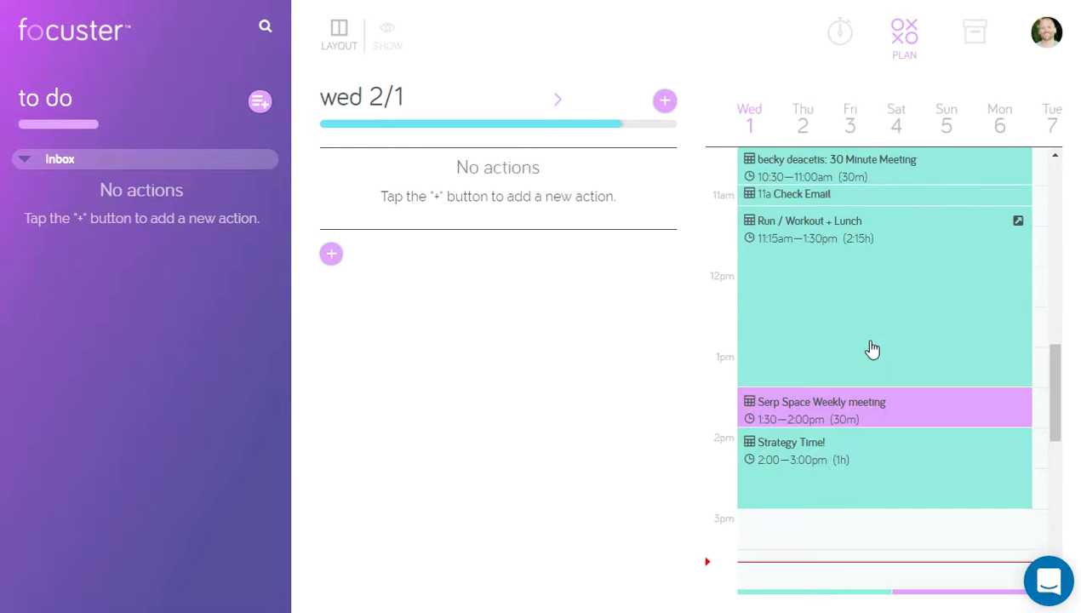
scroll(871, 349, up, 4)
scroll(871, 349, up, 10)
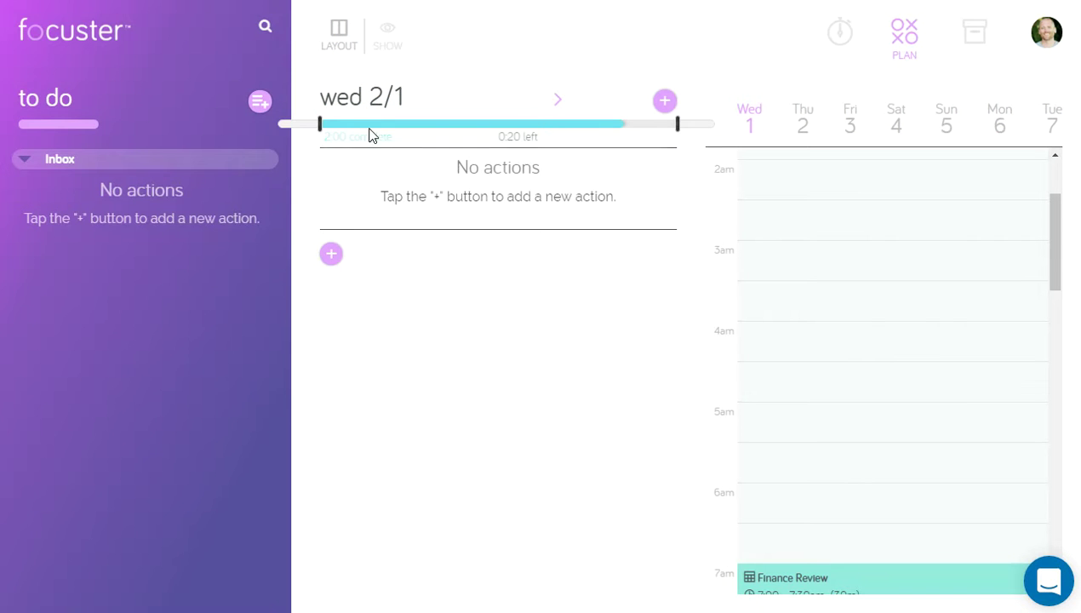
Add a 30-minute action named "do something" to the plan for Wednesday 2/1
click(330, 255)
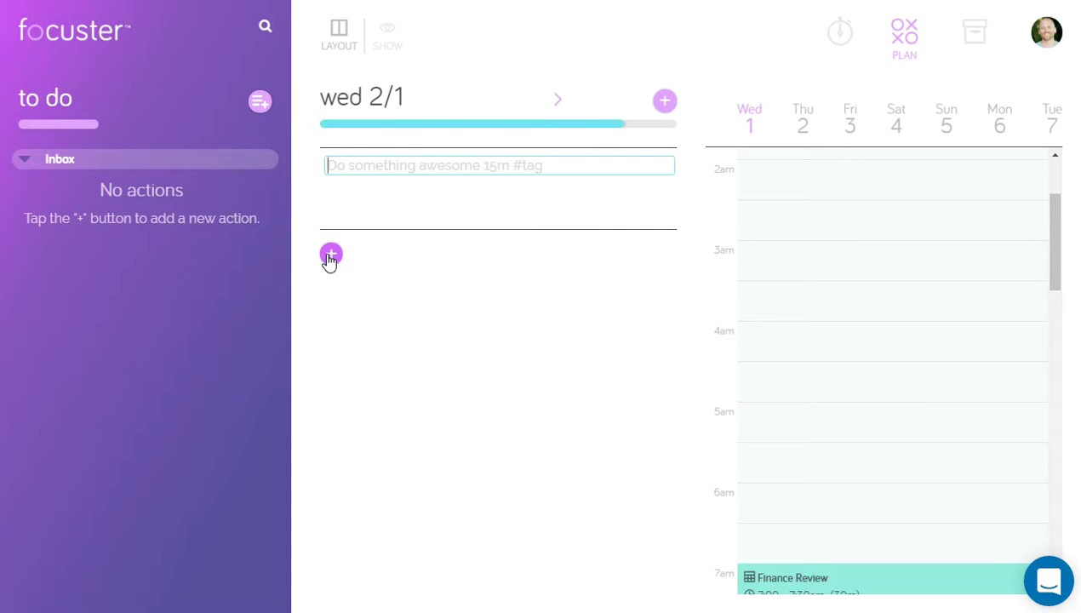
text(do something )
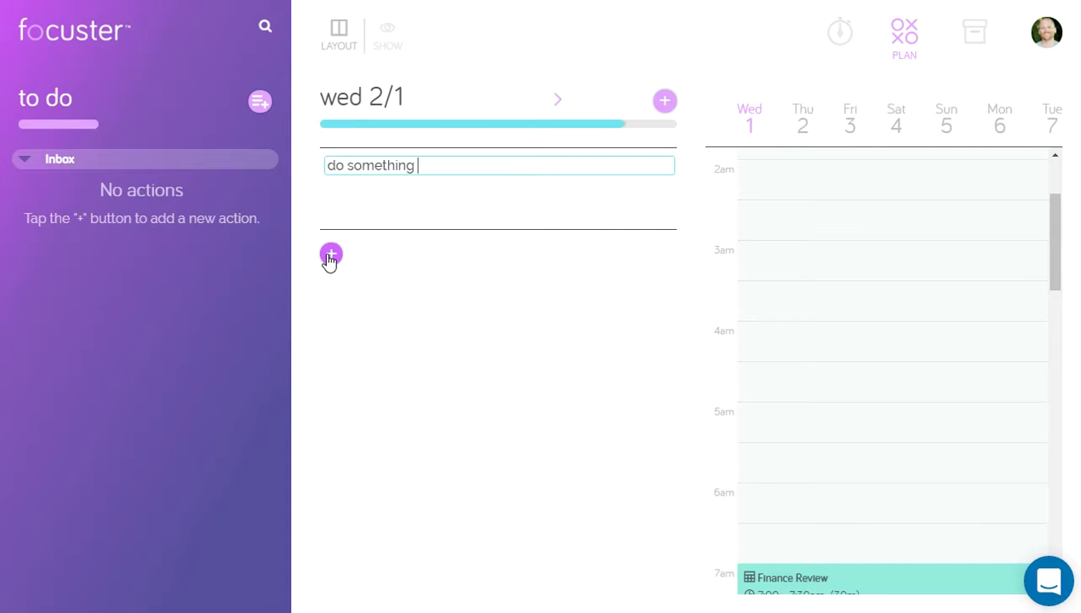
text(30m)
key(Return)
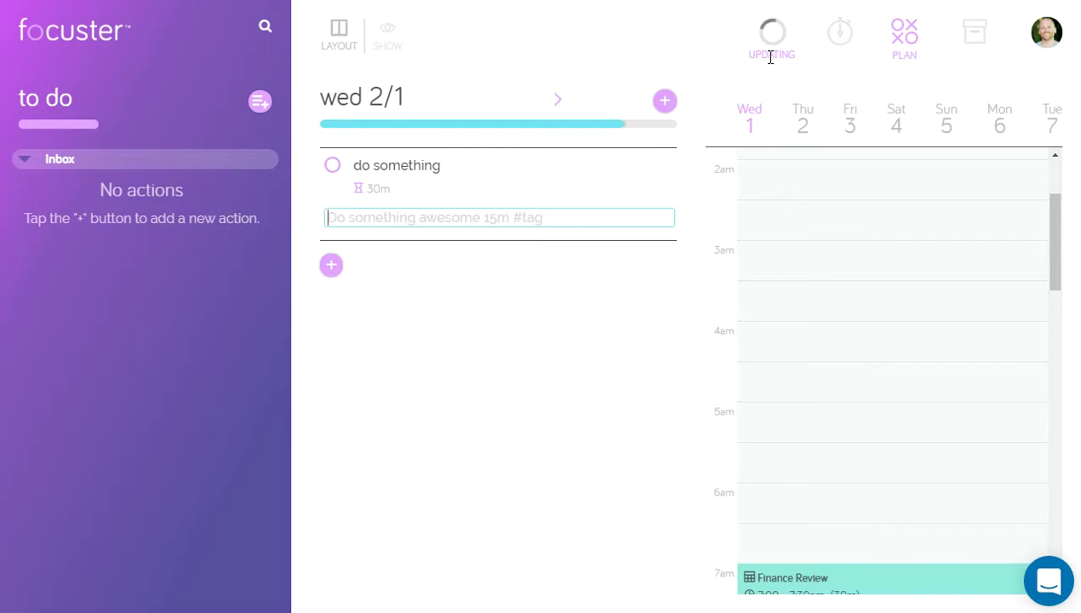
Check the scheduling warning on the "do something" action and delete the action from Wednesday 2/1
mouse_move(441, 200)
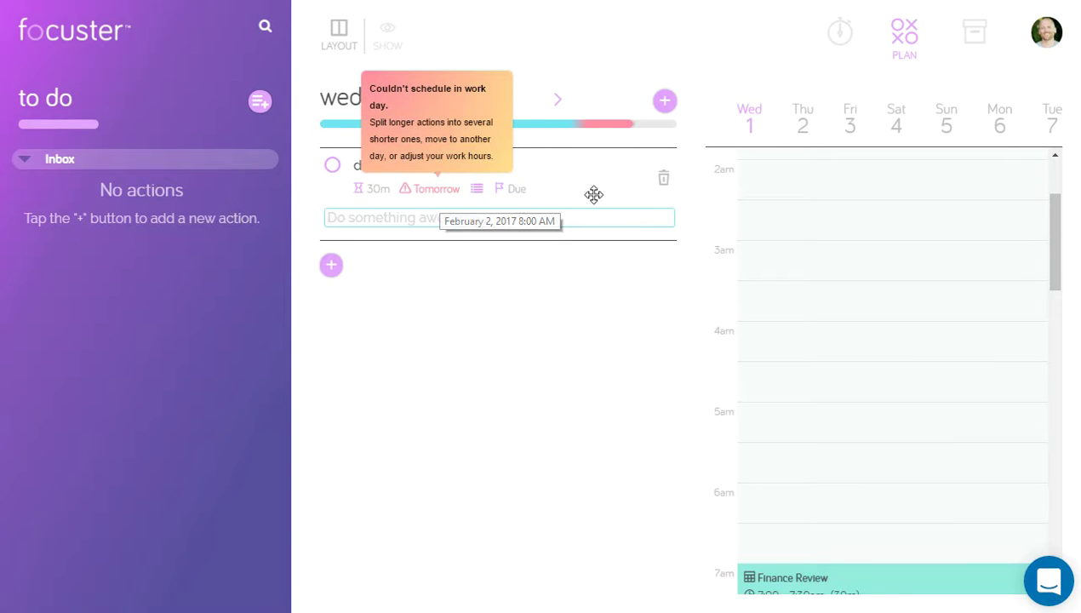
click(666, 180)
click(664, 180)
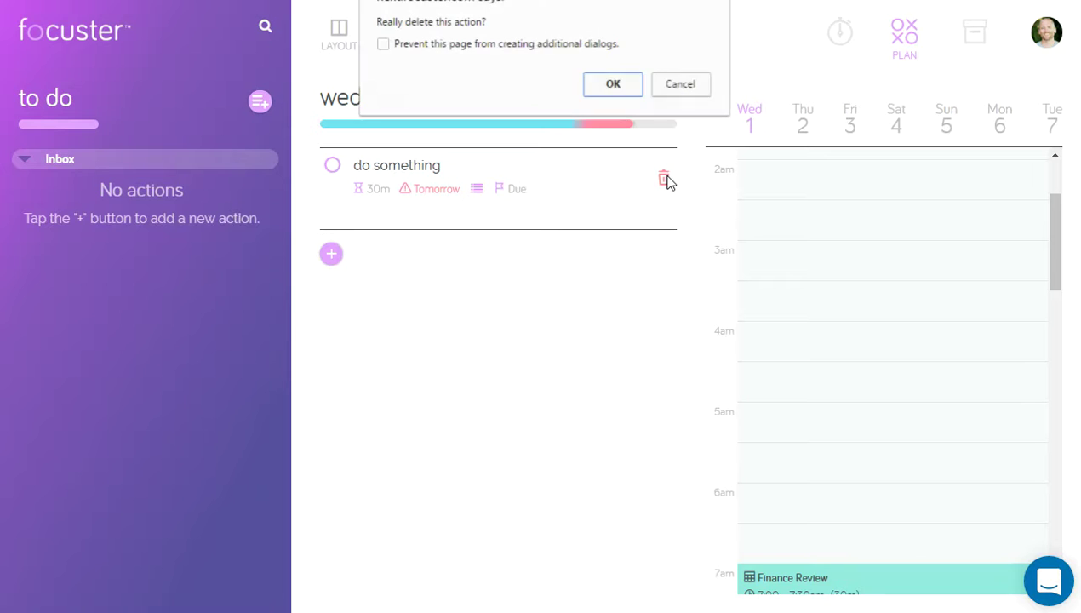
click(634, 83)
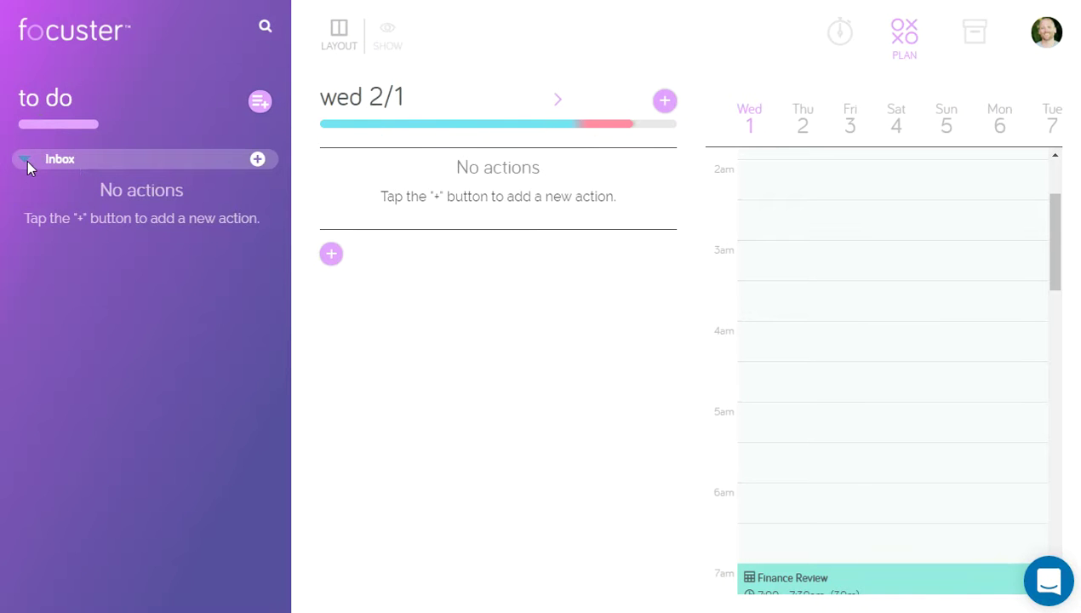
Create a new to-do list and name it "Home"
click(259, 102)
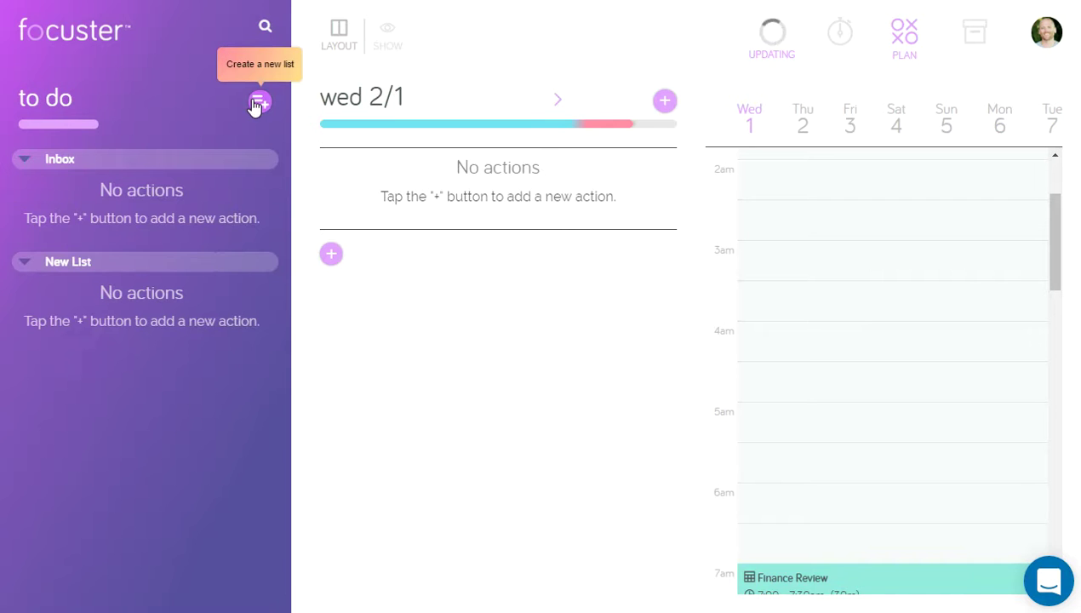
click(70, 261)
text(Home)
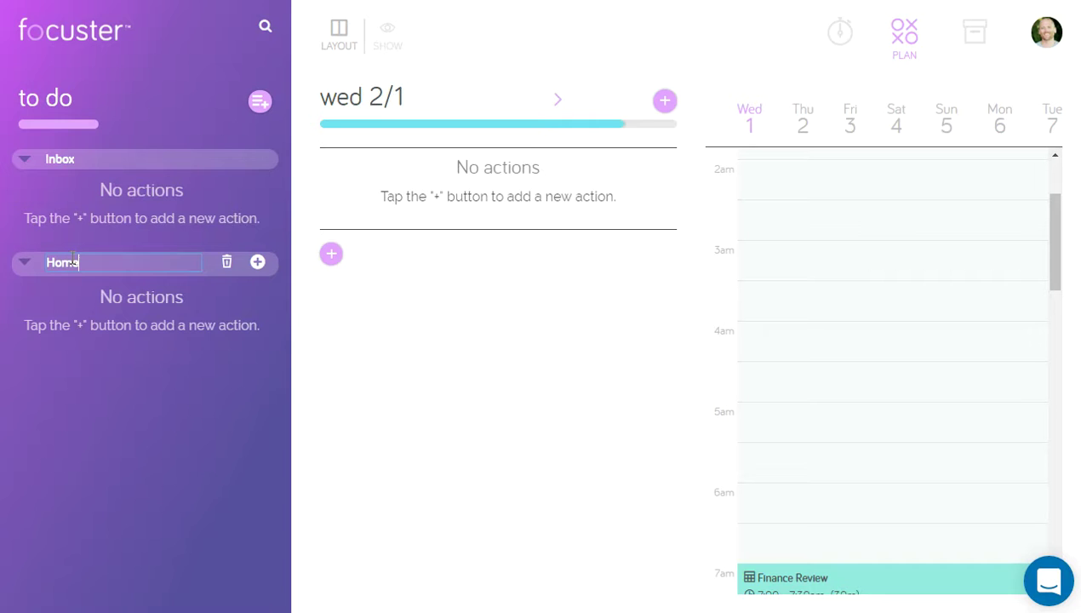
key(Return)
Add the actions "take out the trash" (15m) and "do laundry" (10m) to the Home list
click(257, 263)
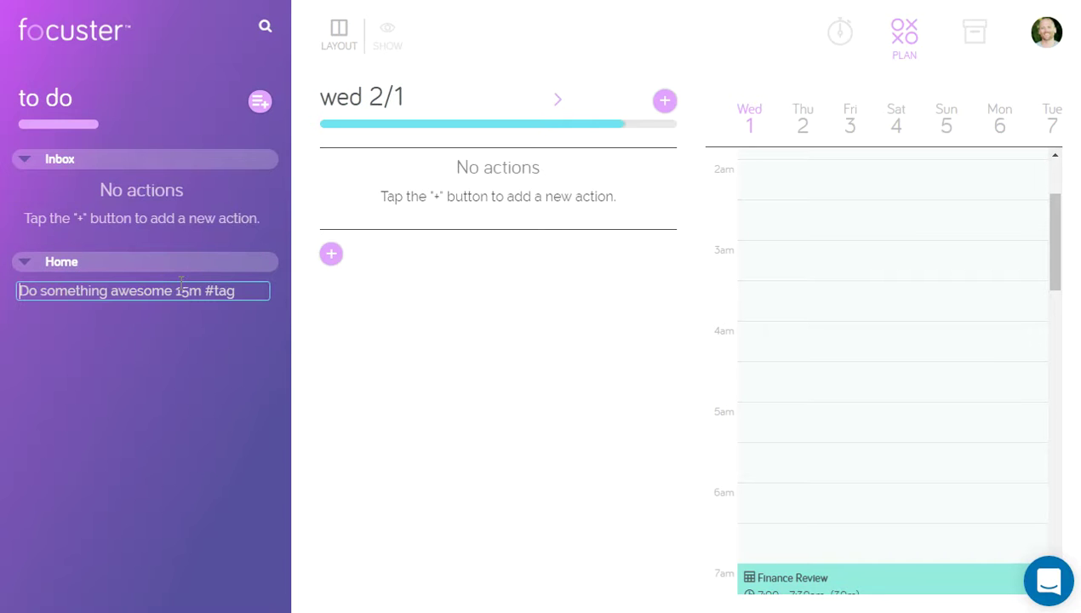
text(take out t)
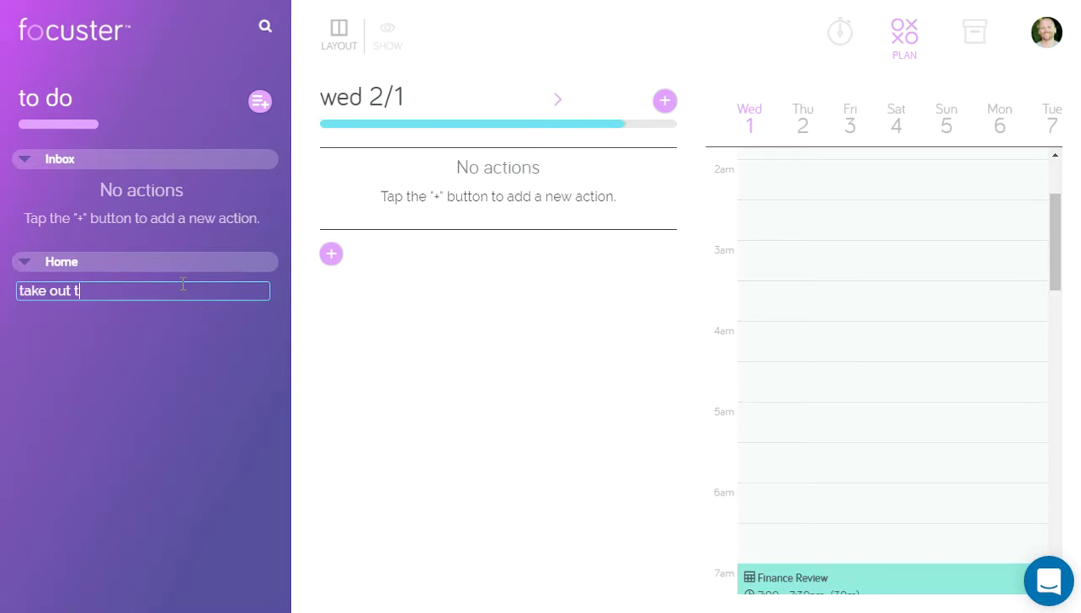
text(he trash 15m)
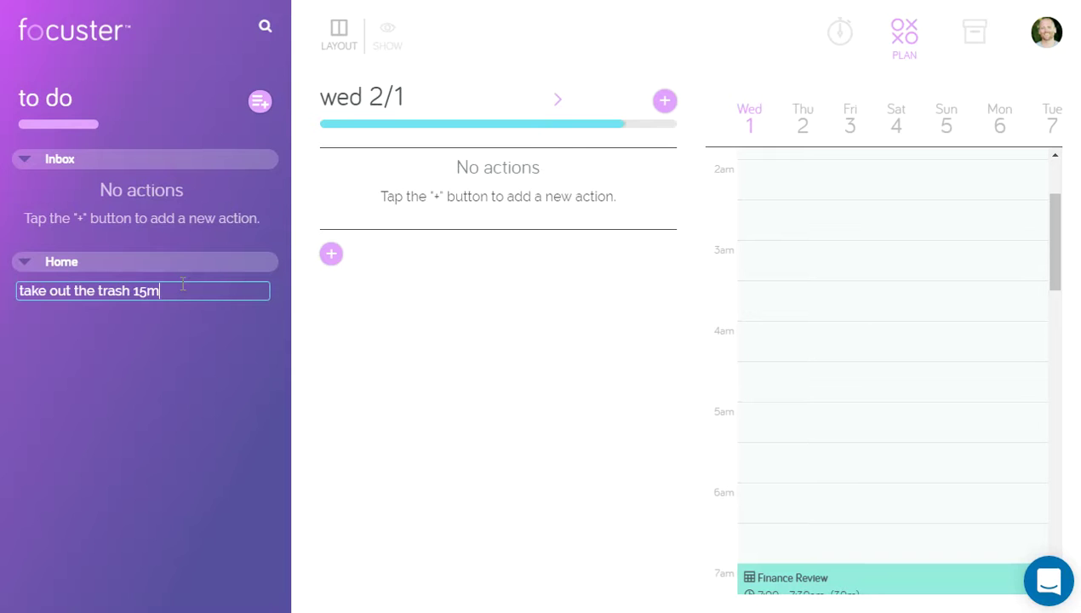
key(Return)
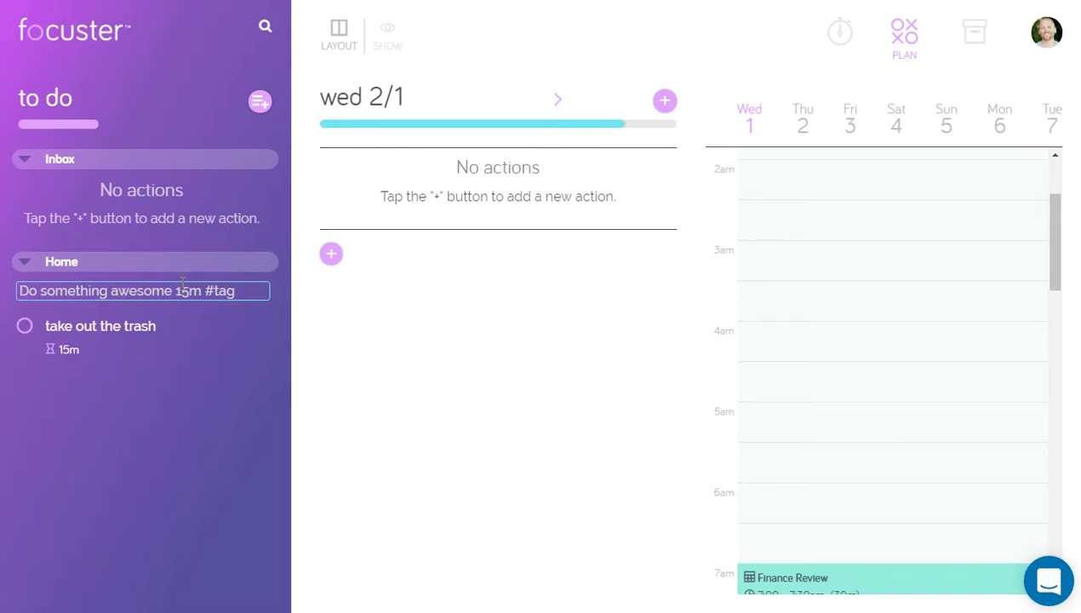
text(do laundry )
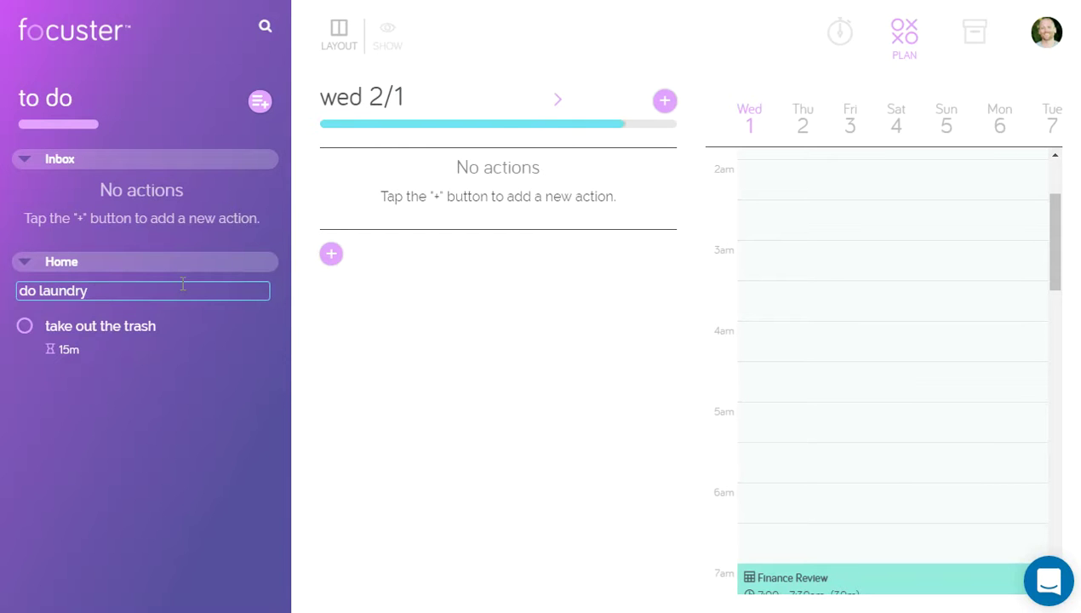
text(10m)
key(Return)
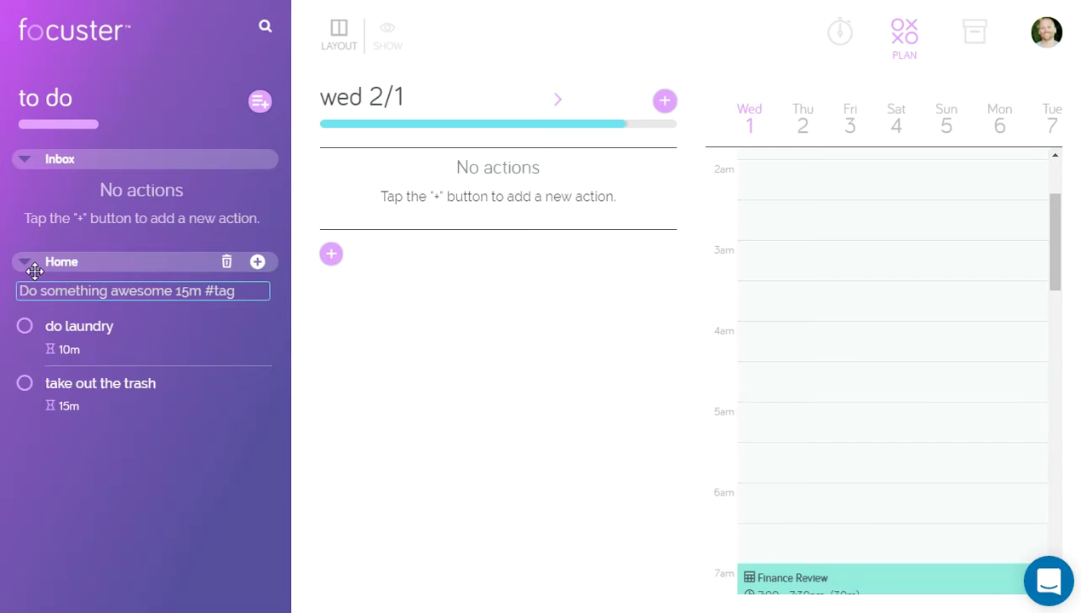
Collapse the Home list and expand it again
click(20, 261)
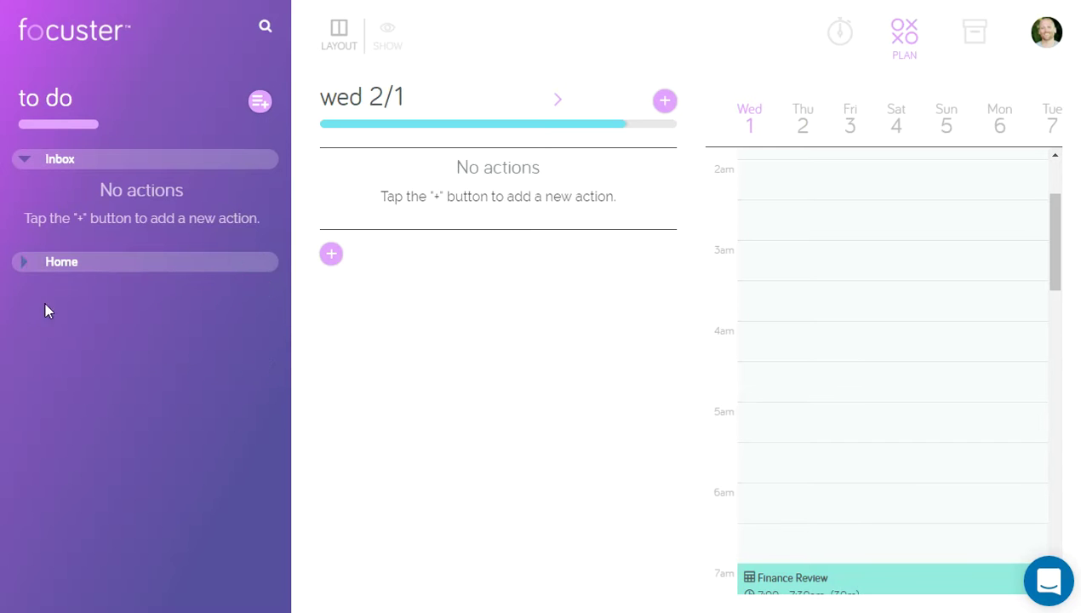
click(23, 261)
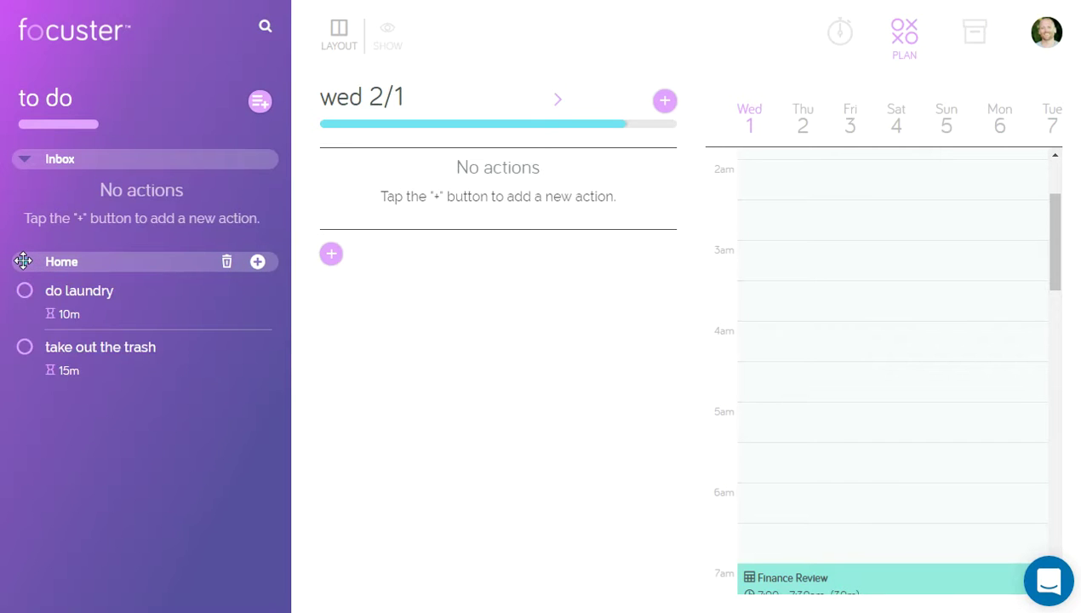
click(23, 261)
click(23, 261)
Schedule "do laundry" on Wednesday 2/1 and "take out the trash" on Thursday 2/2
drag(77, 293, 420, 181)
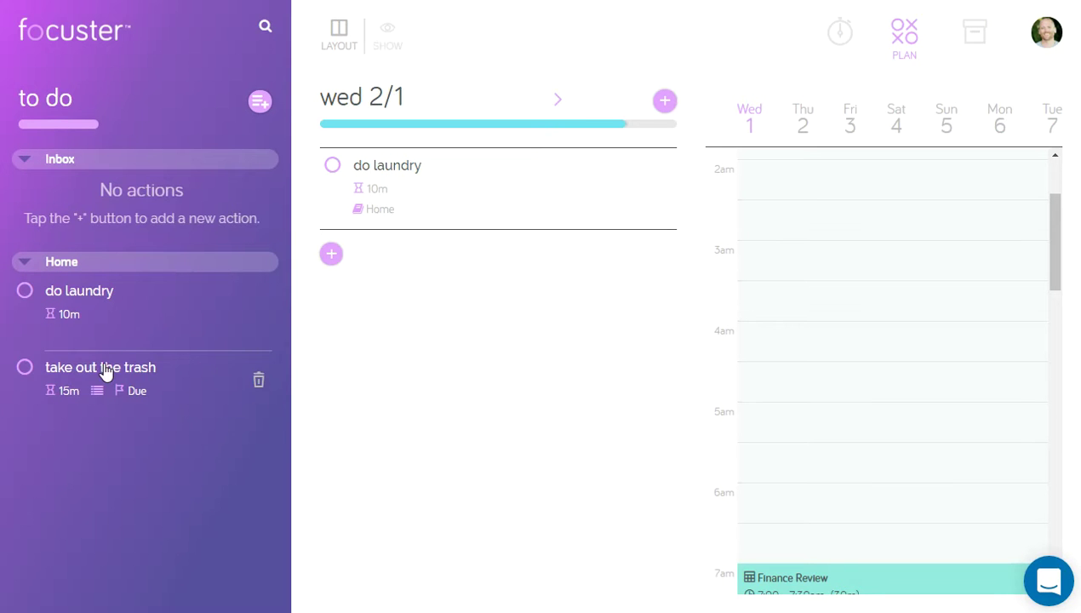
click(555, 100)
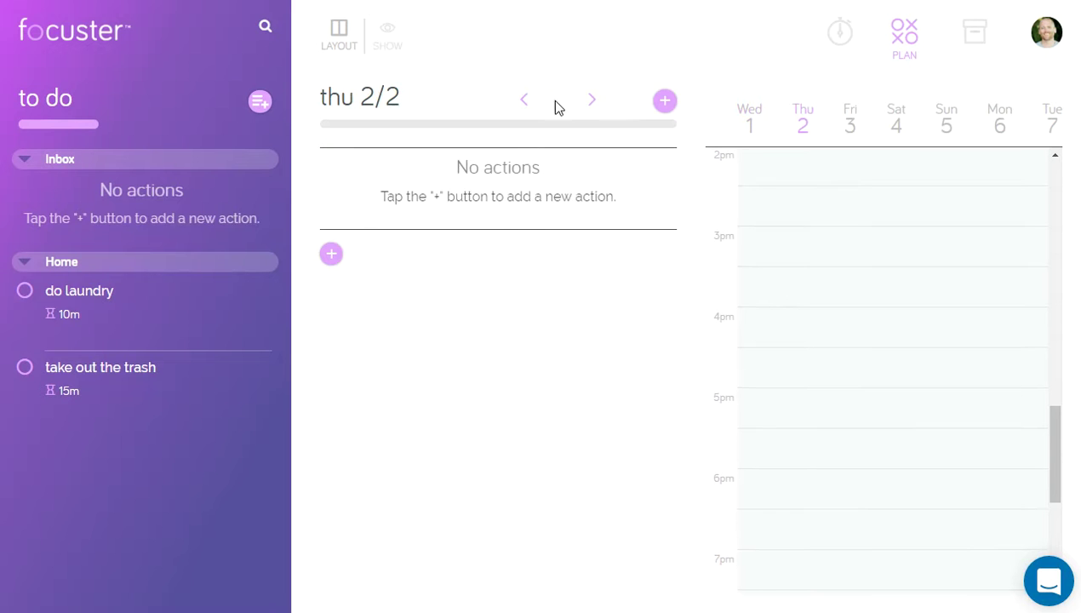
drag(88, 374, 459, 196)
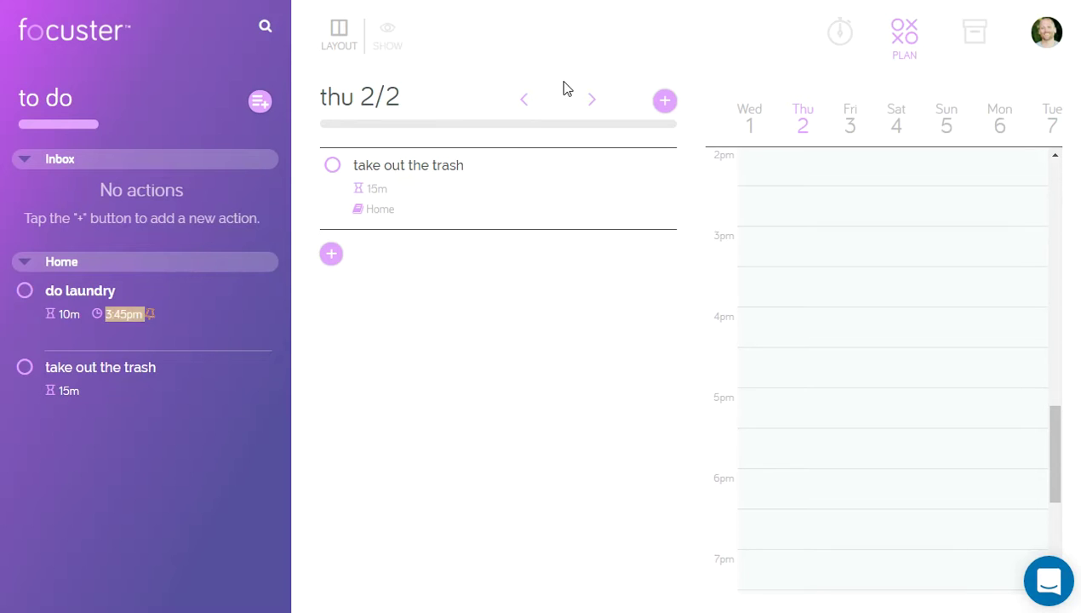
Mark "take out the trash" on Thursday 2/2 and "do laundry" on Wednesday 2/1 as complete
click(332, 165)
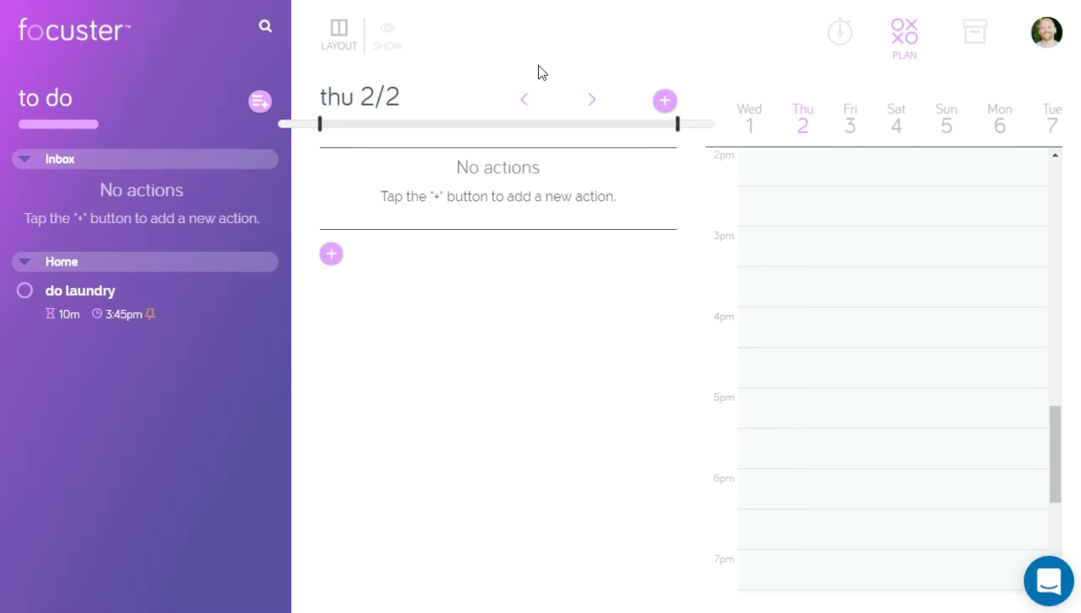
click(524, 100)
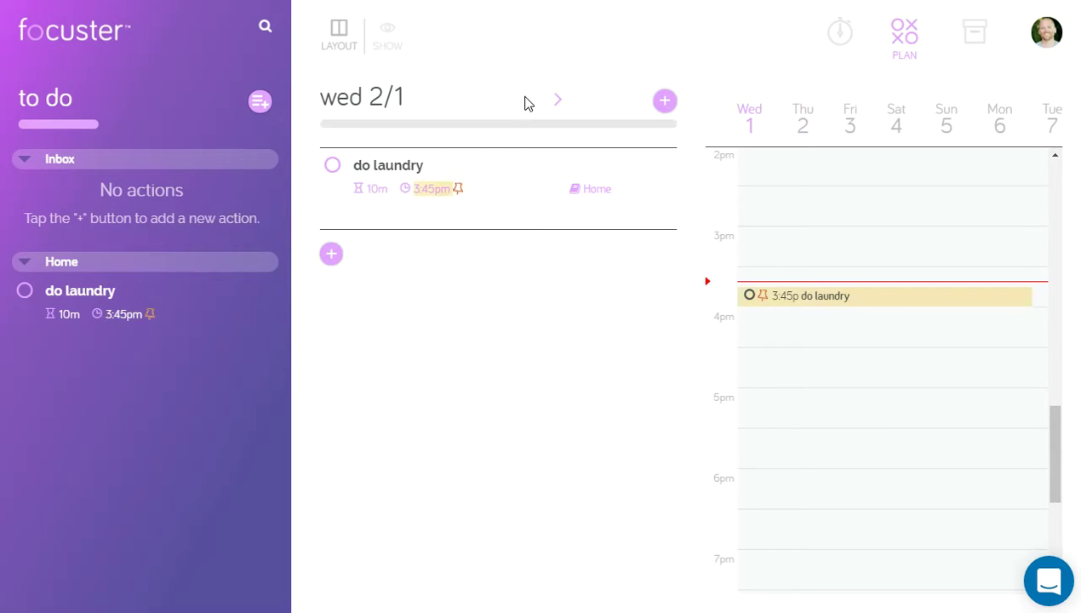
click(332, 166)
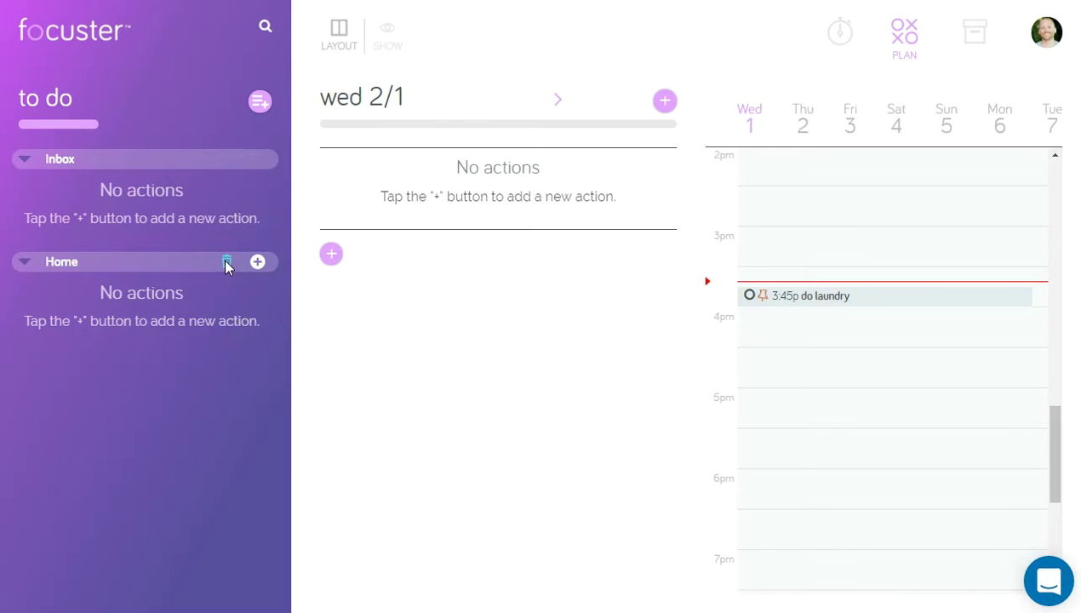
Delete the empty Home list from the to-do lists
click(226, 262)
click(618, 90)
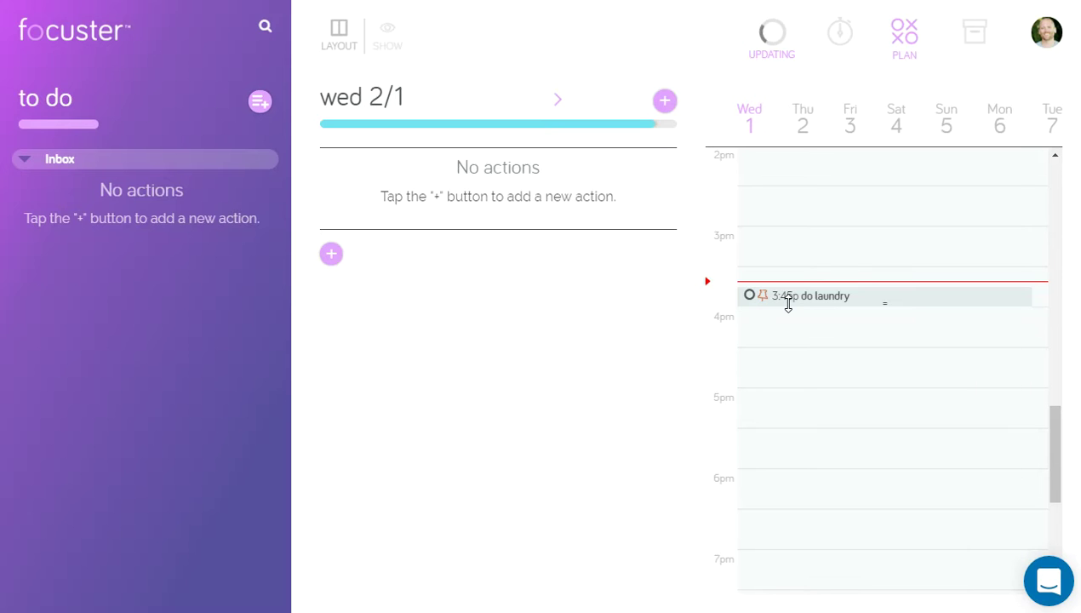
Review Wednesday 2/1's calendar from the afternoon back to the early morning
scroll(788, 305, up, 2)
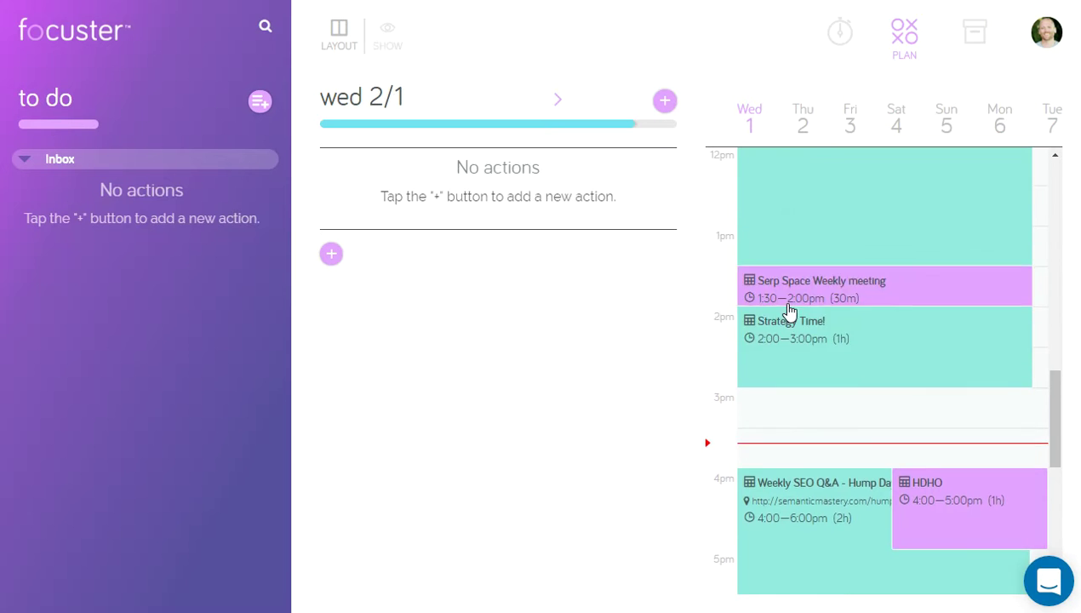
scroll(788, 308, up, 8)
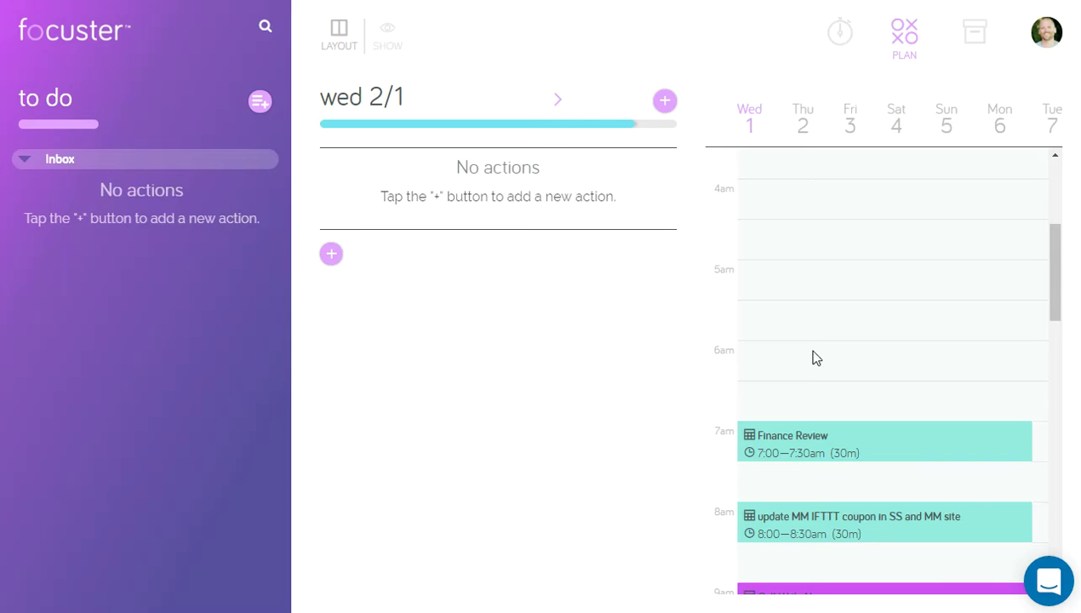